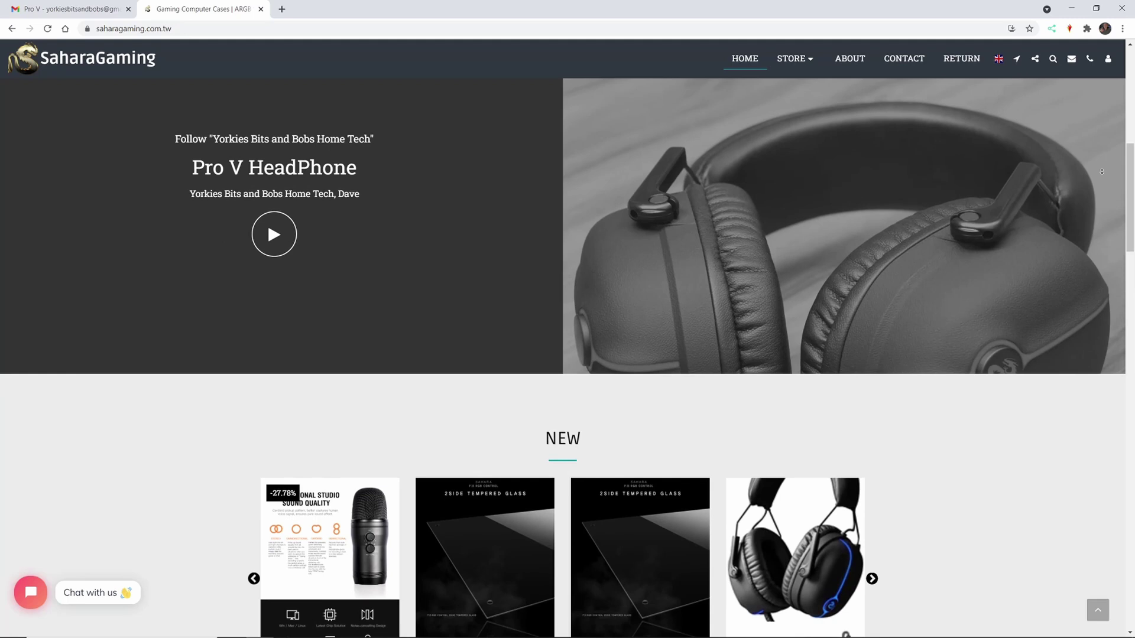
pyautogui.scroll(-1, 1038, 184)
pyautogui.scroll(-1, 1039, 185)
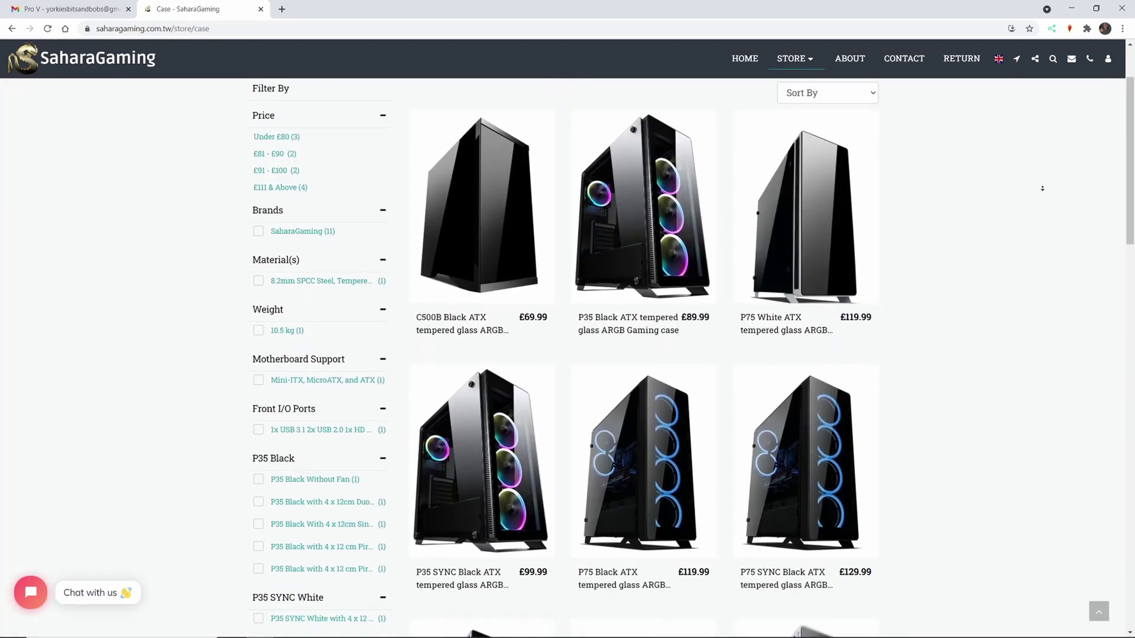
pyautogui.scroll(-1, 1043, 188)
pyautogui.scroll(-1, 1043, 189)
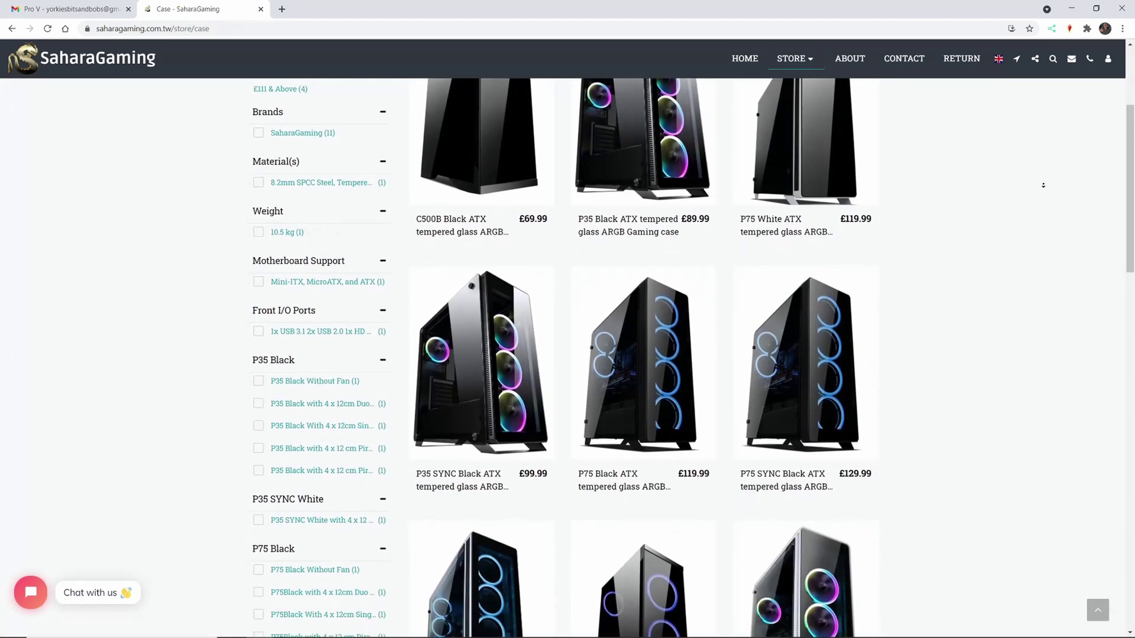
pyautogui.scroll(-1, 1043, 186)
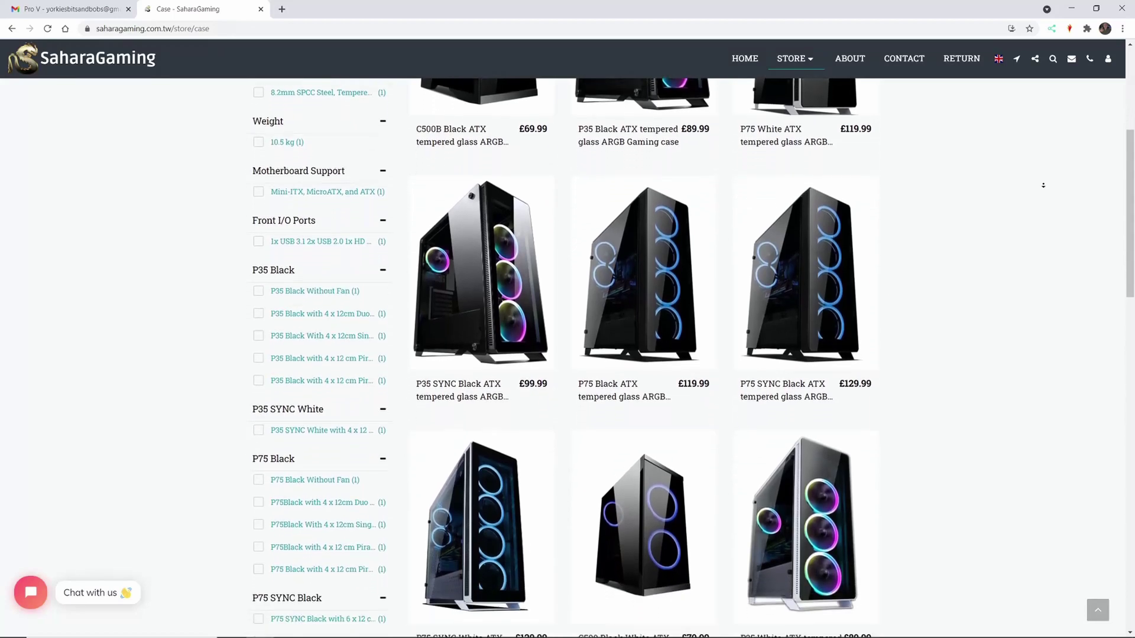